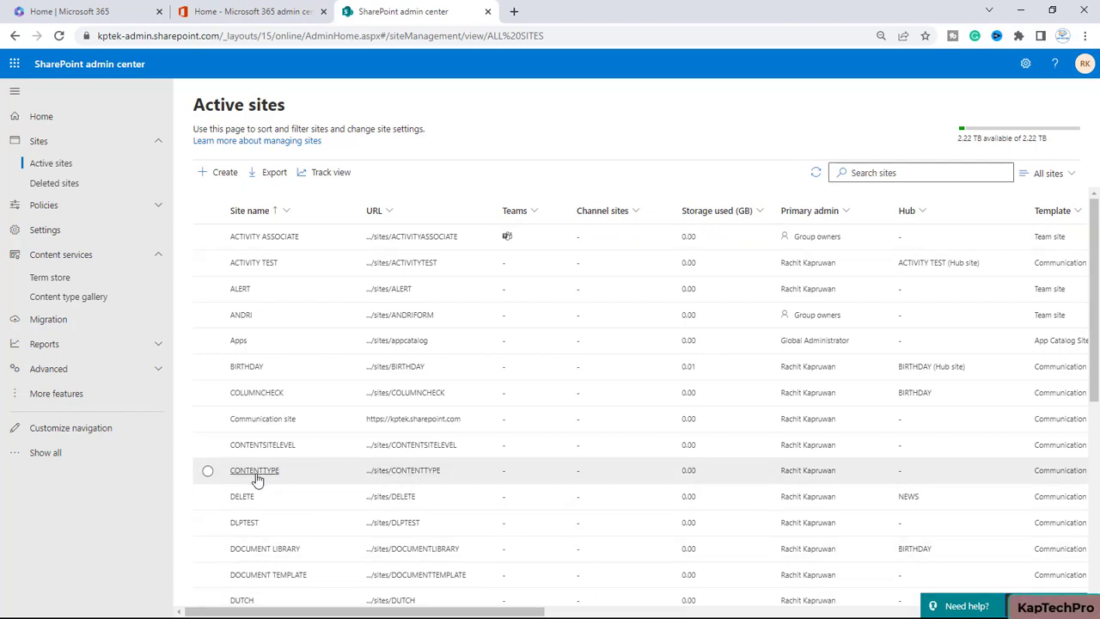
Open the CONTENTTYPE site in a new browser tab while staying on Active sites.
left_click(418, 472)
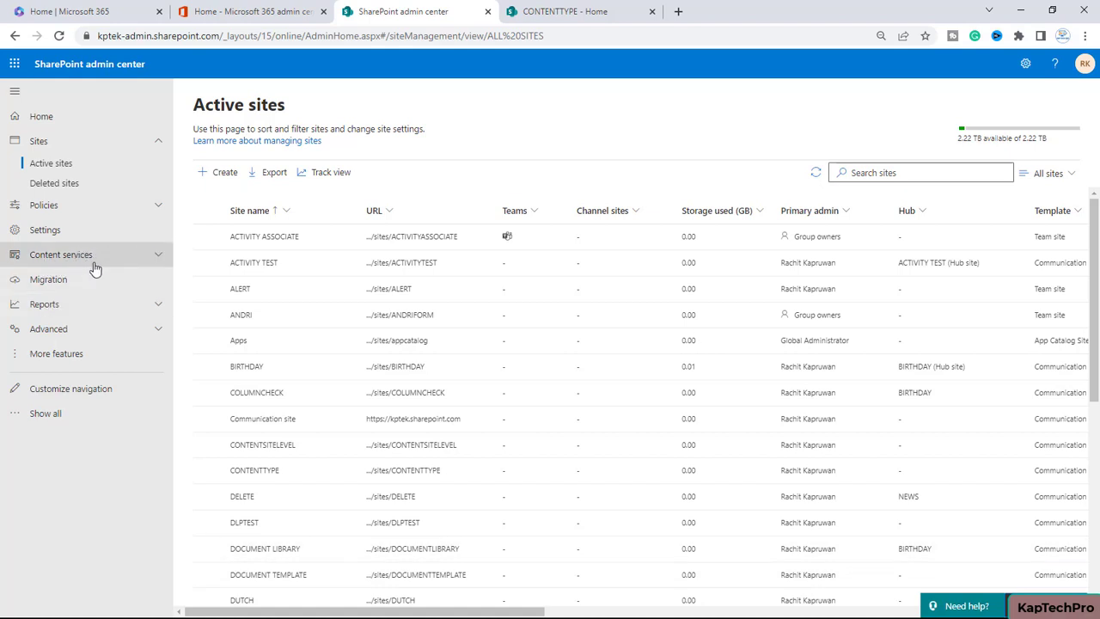
left_click(150, 257)
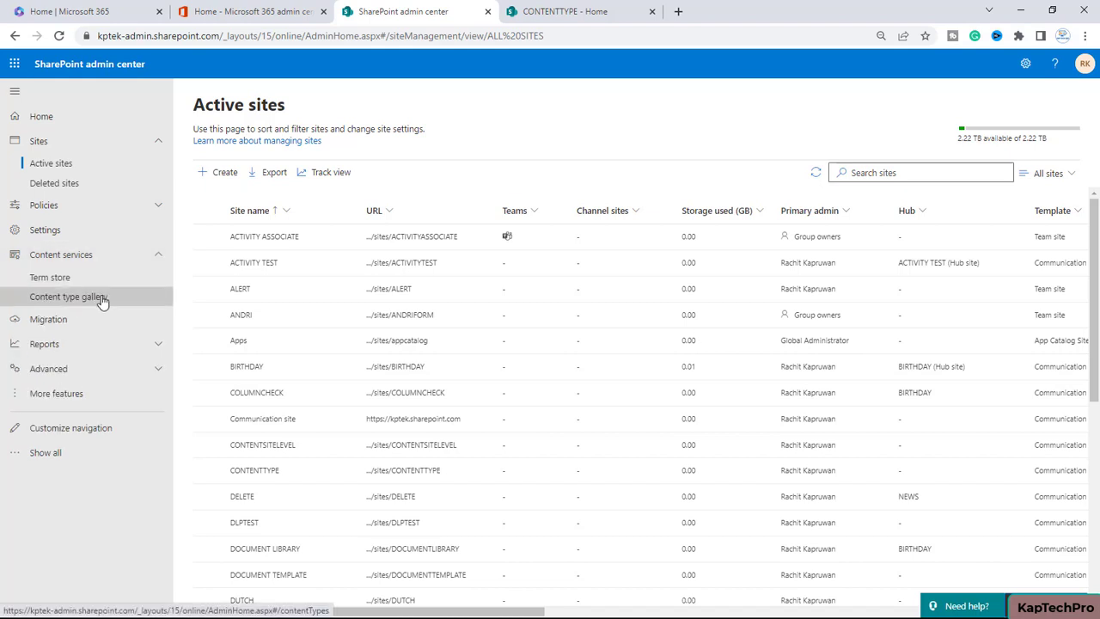
Go to the Content type gallery and begin a new content type.
left_click(102, 298)
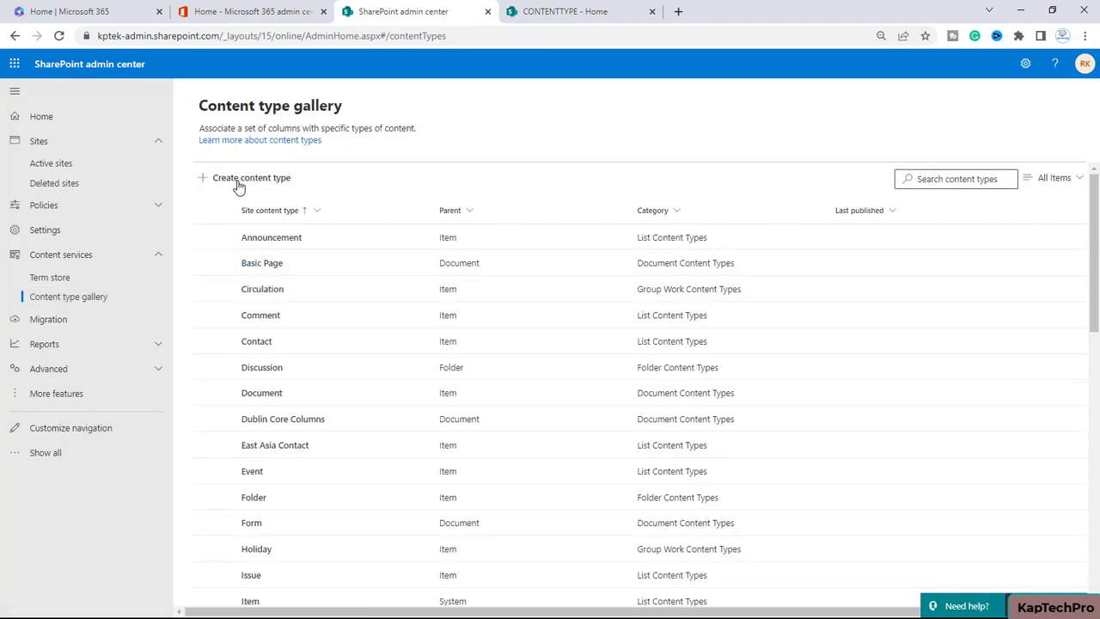
left_click(240, 179)
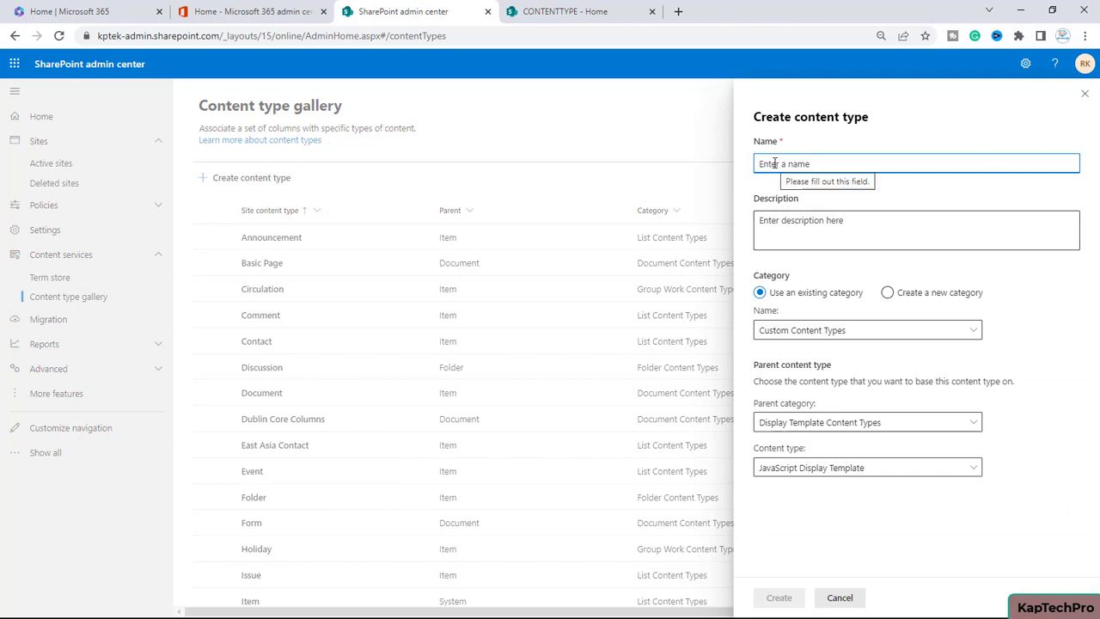
Enter TENANTLEVEL as the content type name and copy the same text into Description.
type("TENANTLEVEL")
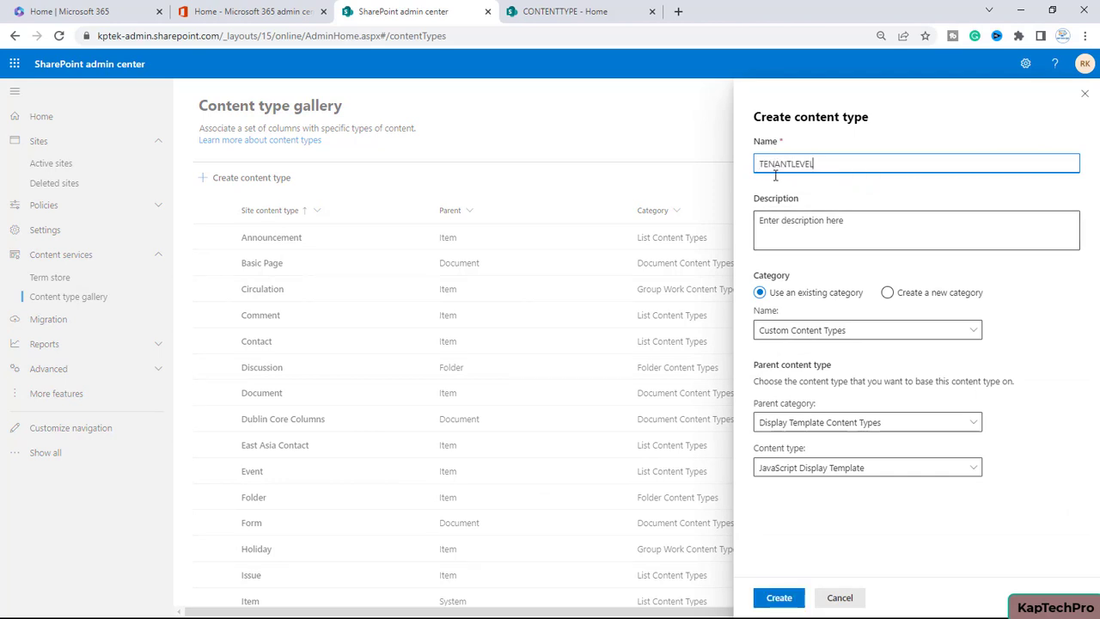
left_click(785, 231)
left_click_drag(825, 164, 735, 169)
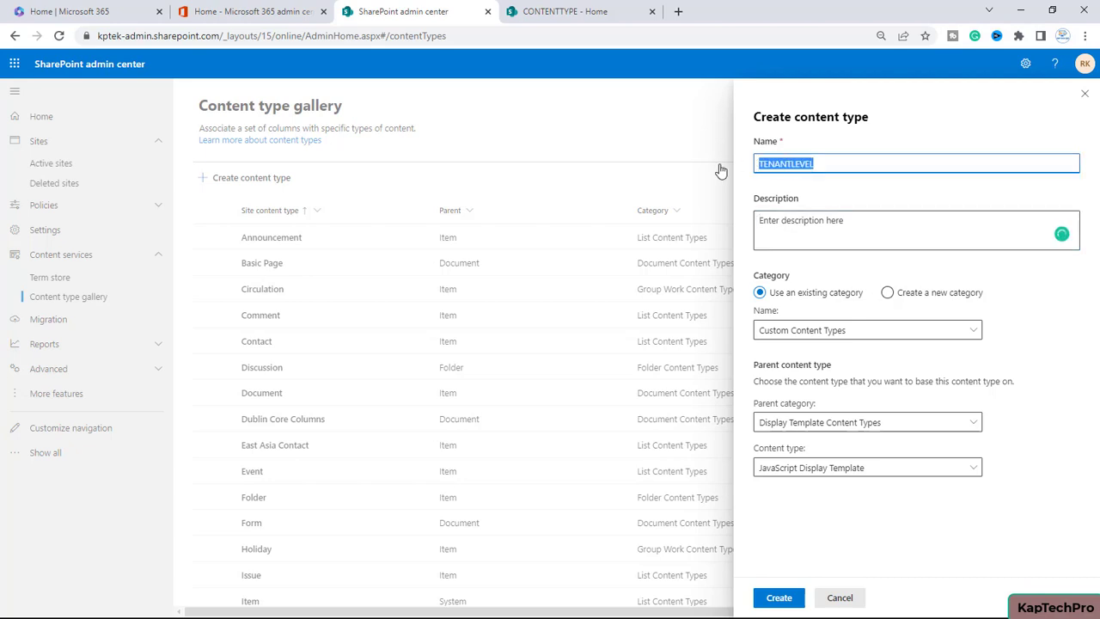
right_click(786, 163)
left_click(879, 214)
key("Tab")
key("ctrl+v")
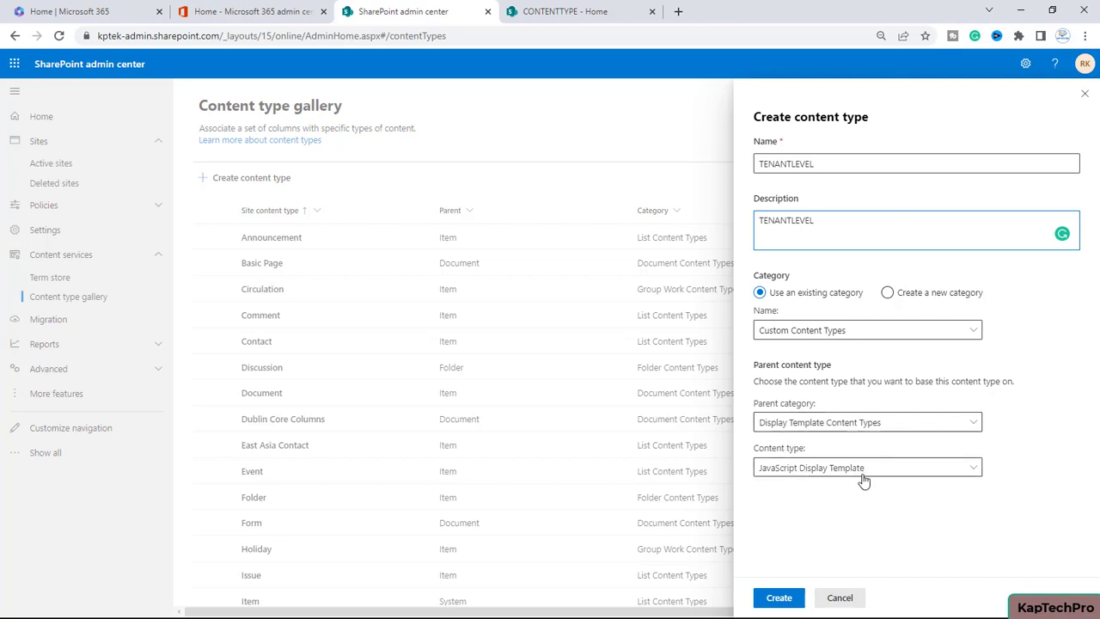
Put TENANTLEVEL in the existing Document Content Types category with parent type Document, then create it.
left_click(887, 293)
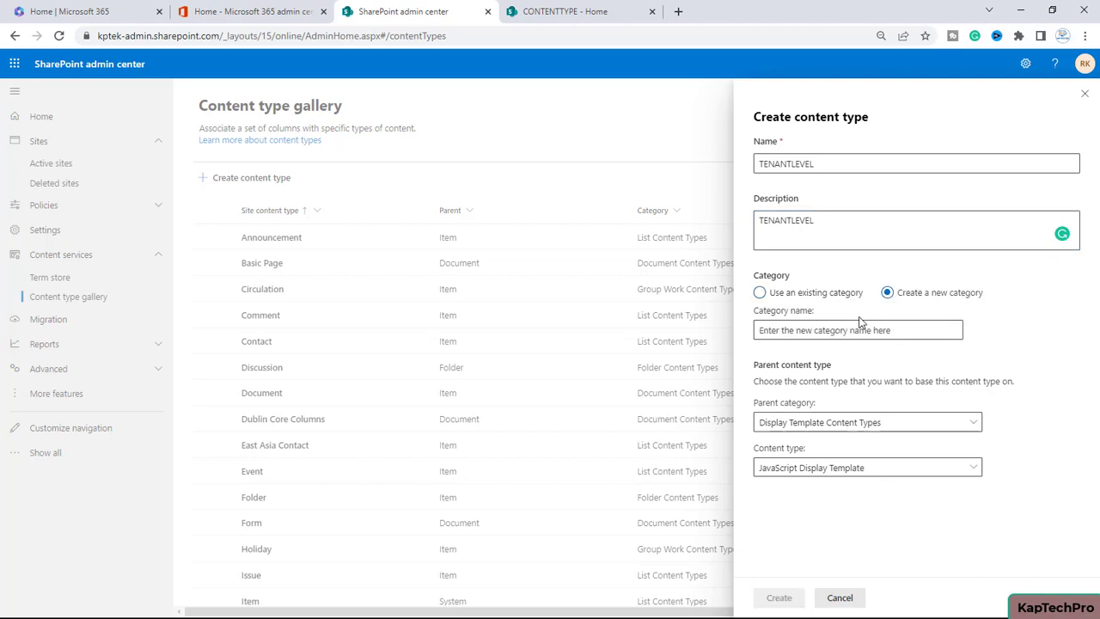
left_click(759, 293)
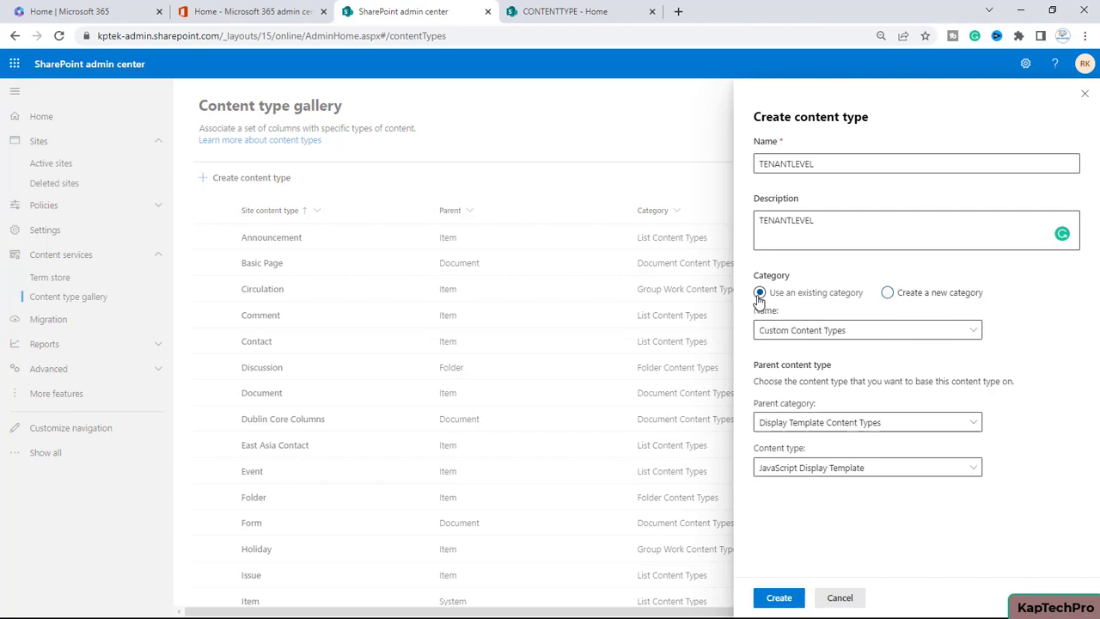
left_click(877, 334)
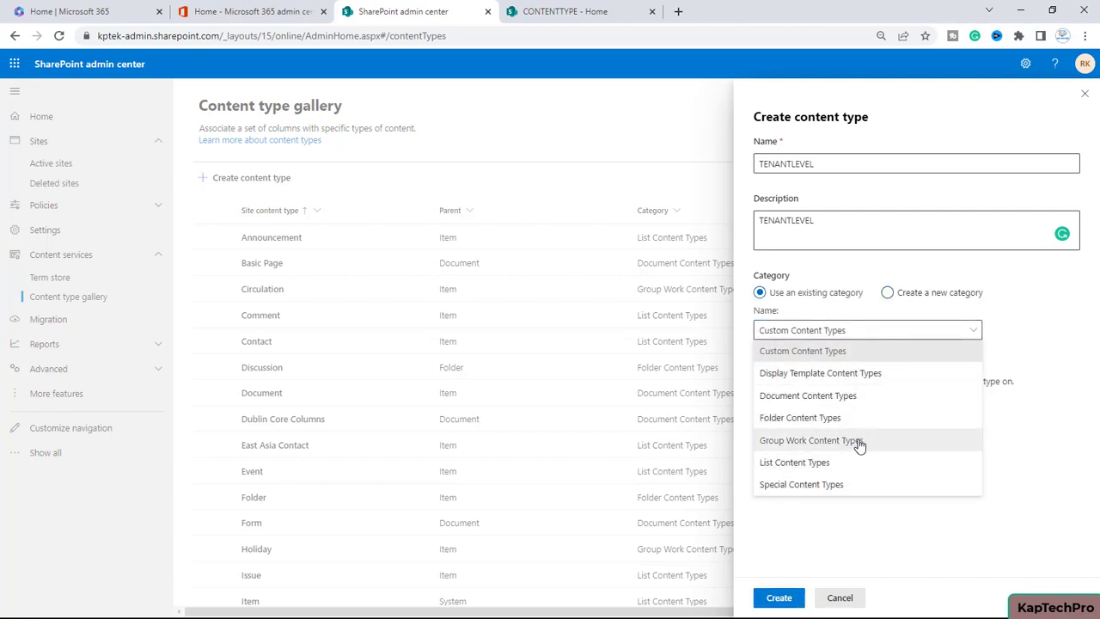
left_click(822, 398)
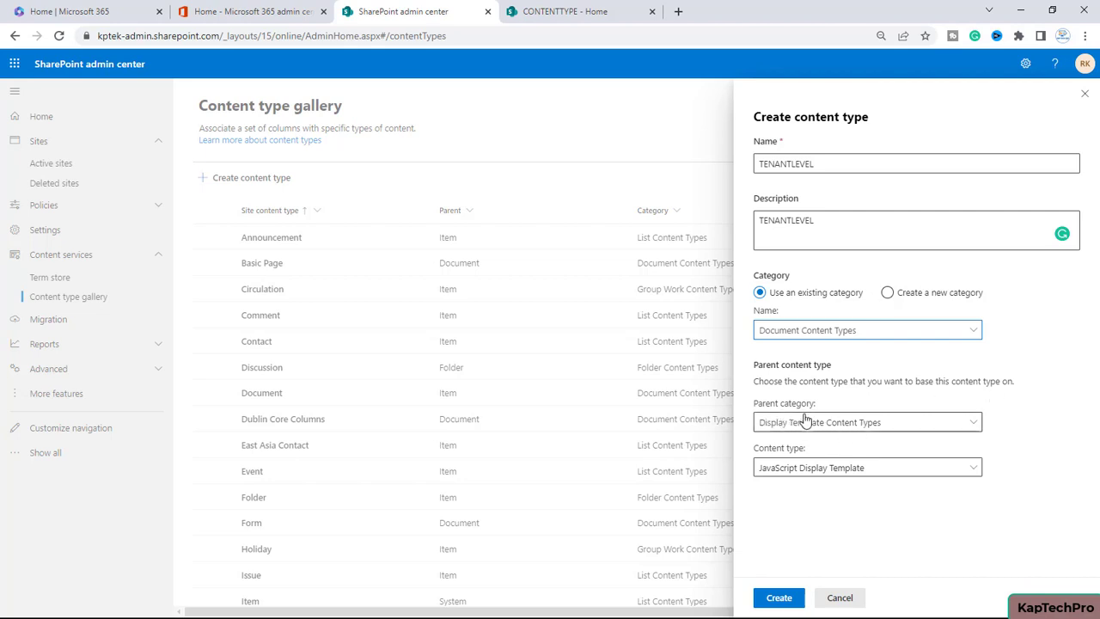
left_click(863, 426)
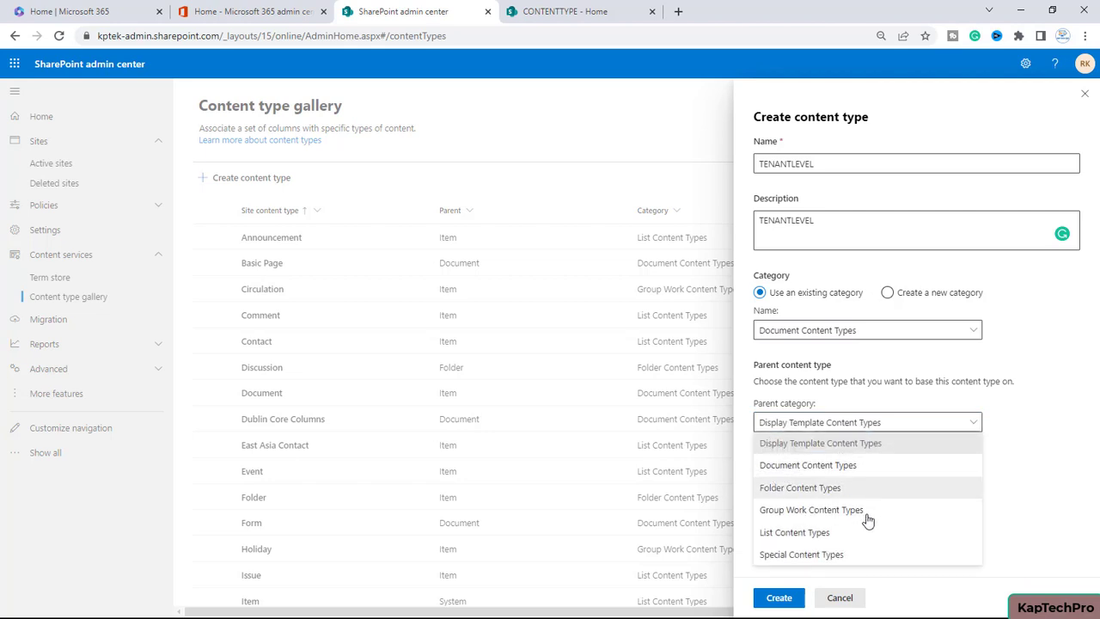
left_click(859, 468)
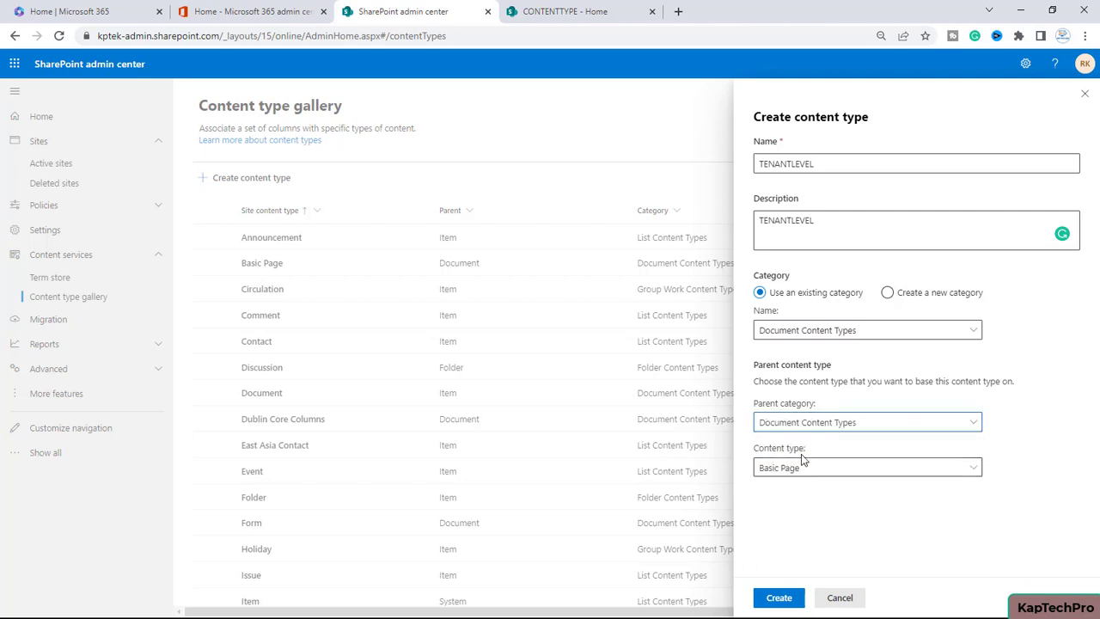
left_click(827, 474)
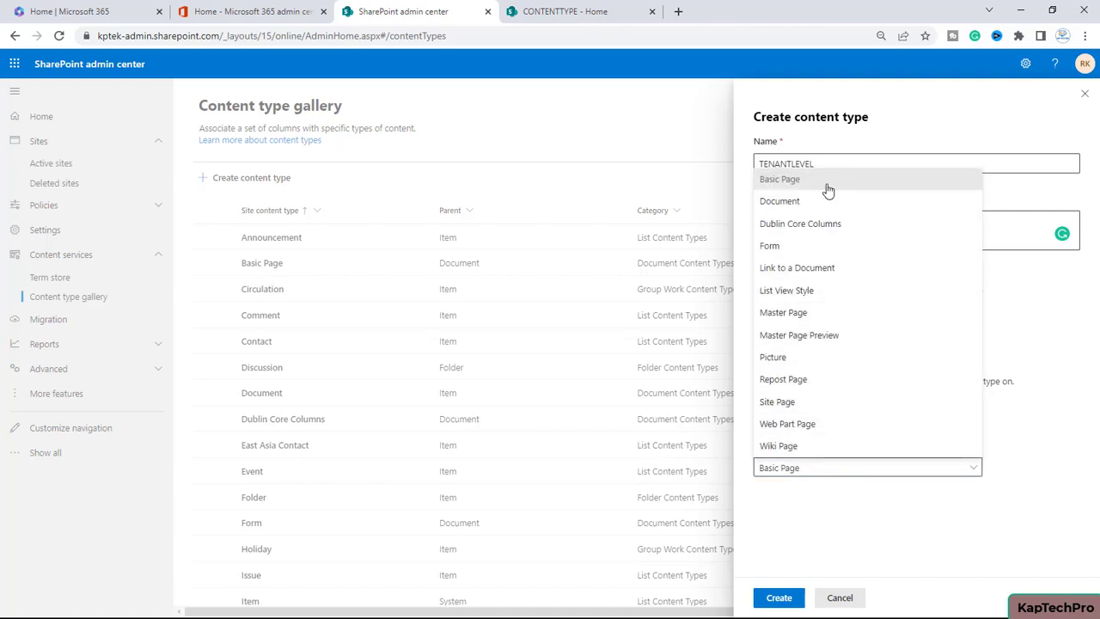
left_click(782, 201)
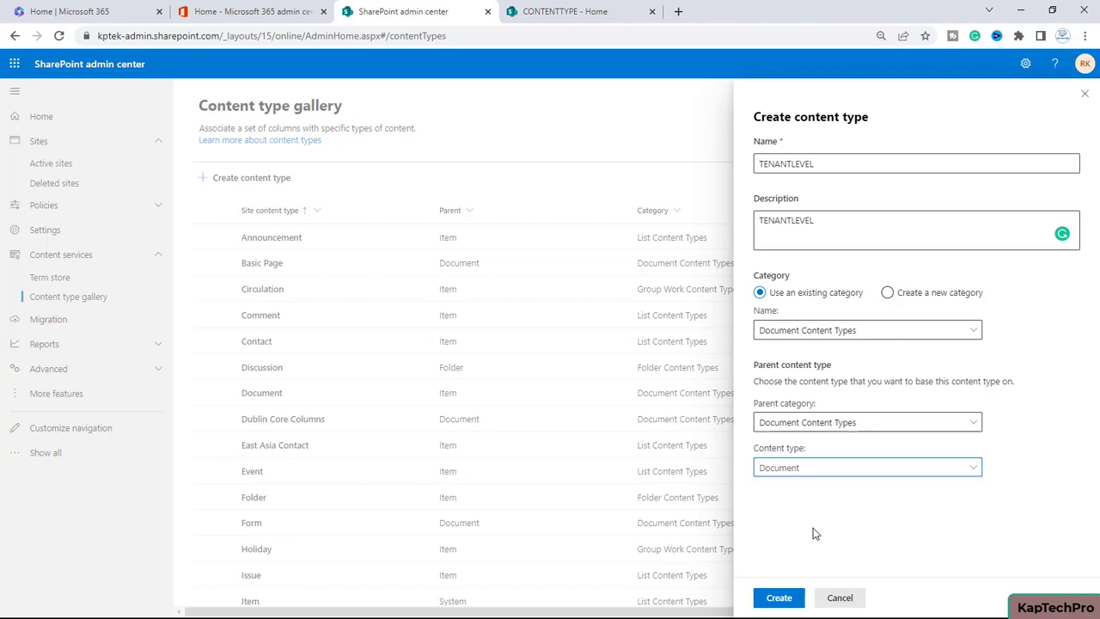
left_click(782, 597)
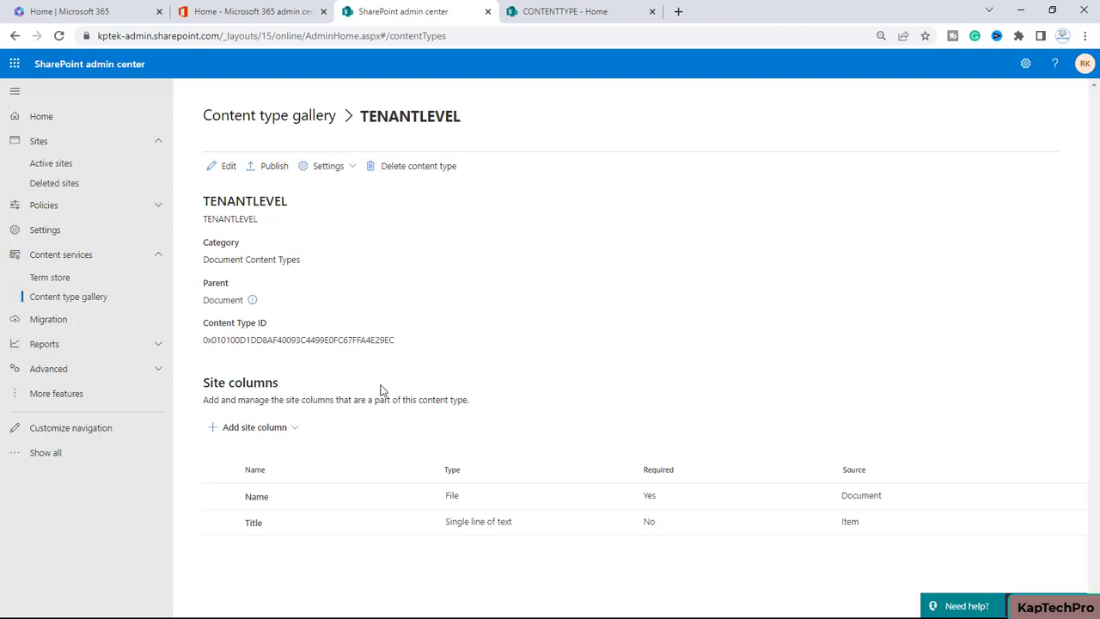
Open Advanced settings from the TENANTLEVEL content type's Settings menu.
left_click(336, 177)
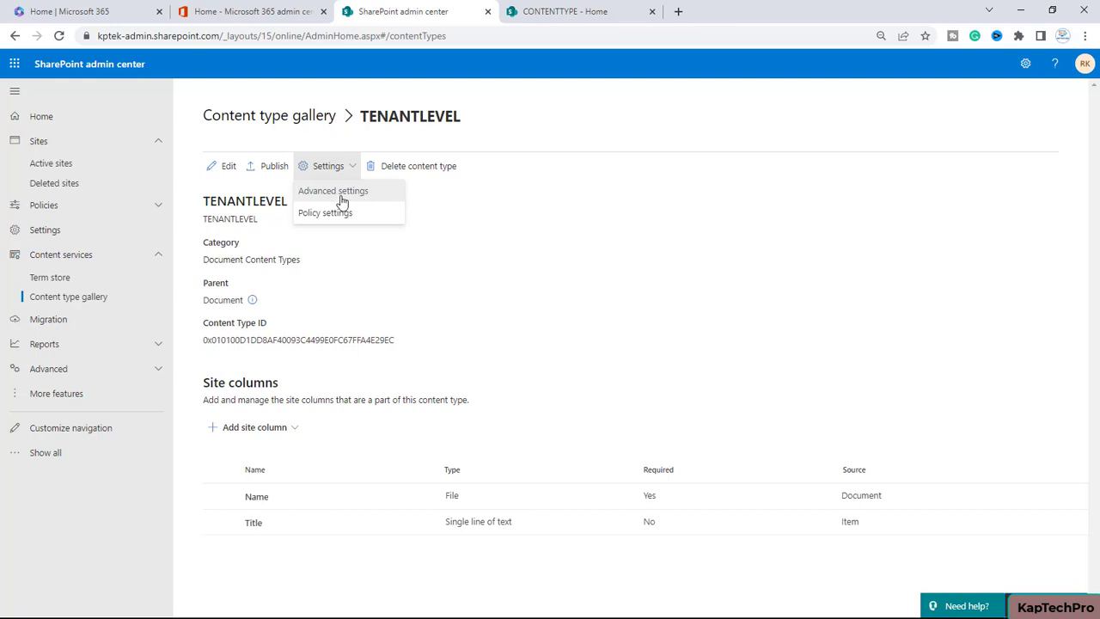
left_click(342, 198)
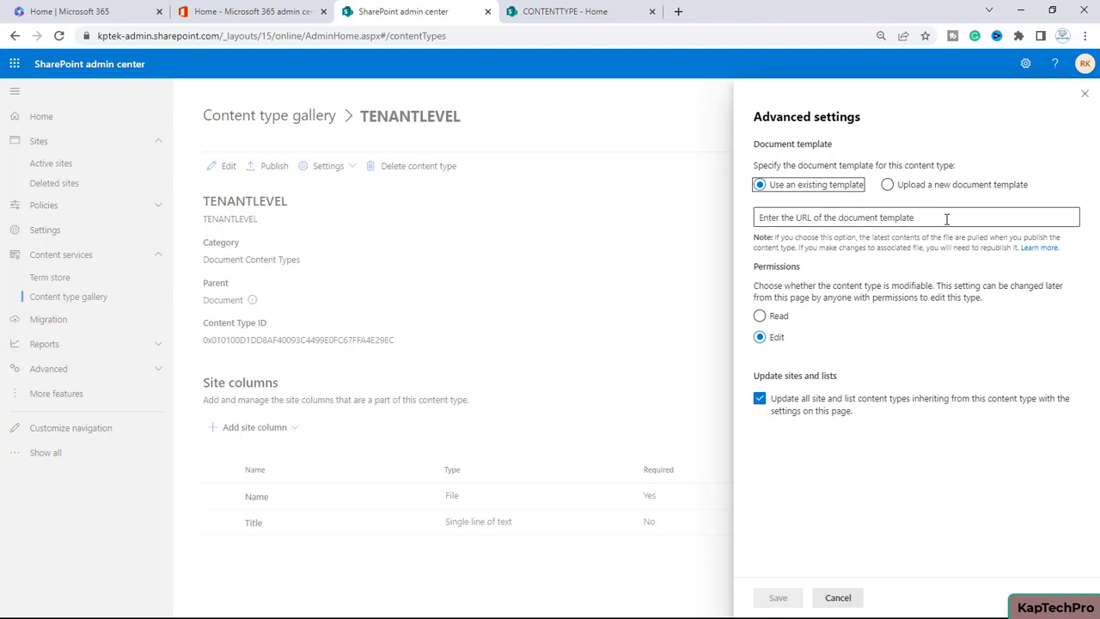
Upload THIS IS MY KAPTECHPRO TEMPLATE.docx as TENANTLEVEL's document template and save.
left_click(889, 187)
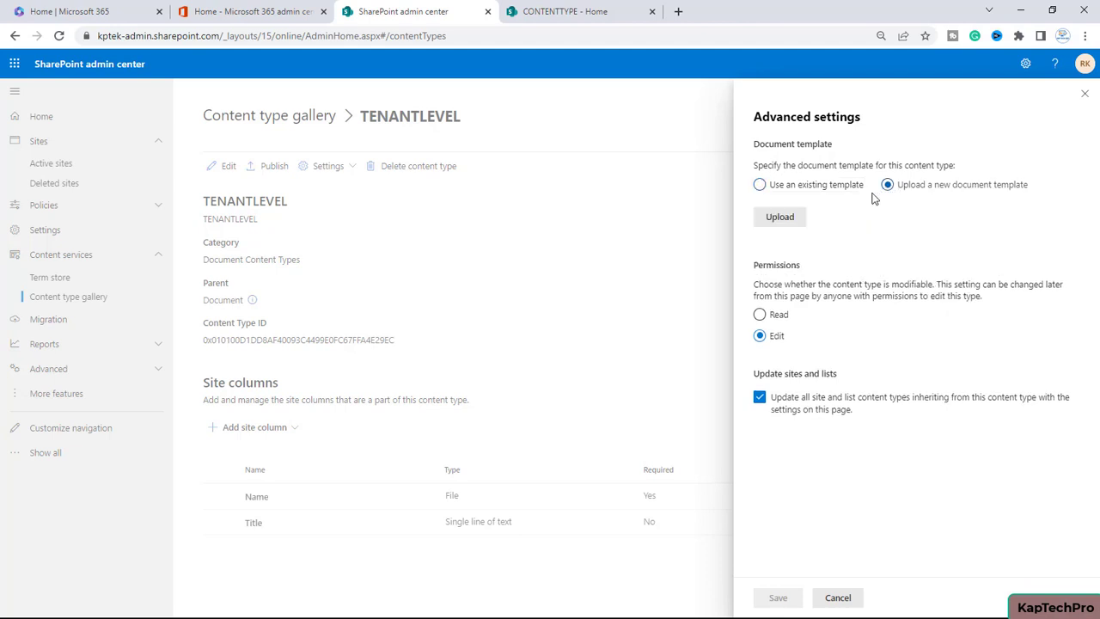
left_click(779, 225)
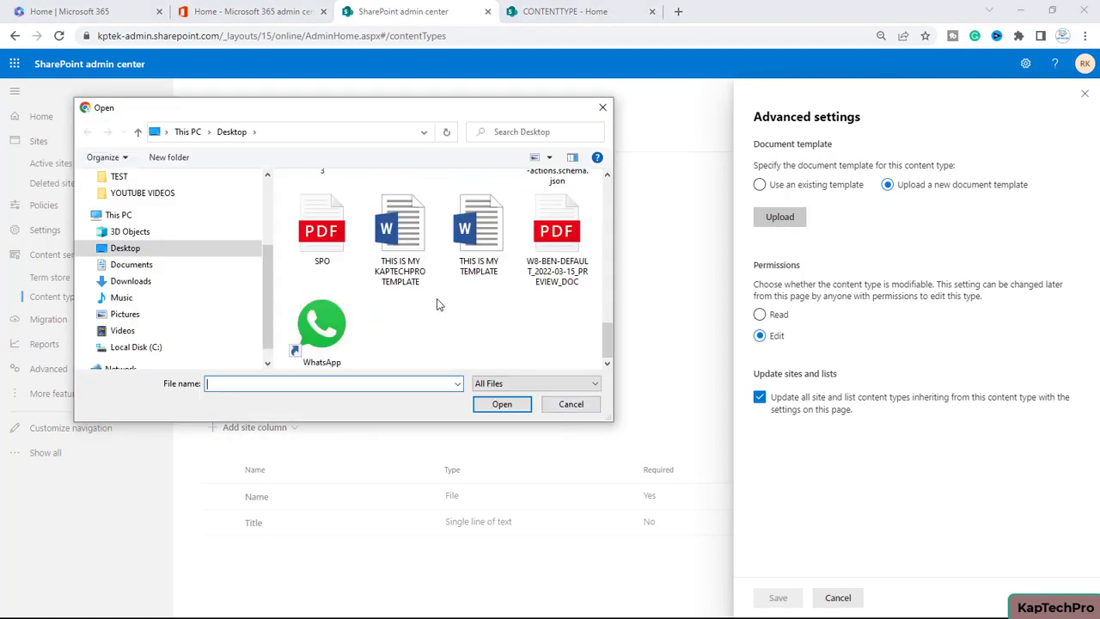
left_click(401, 263)
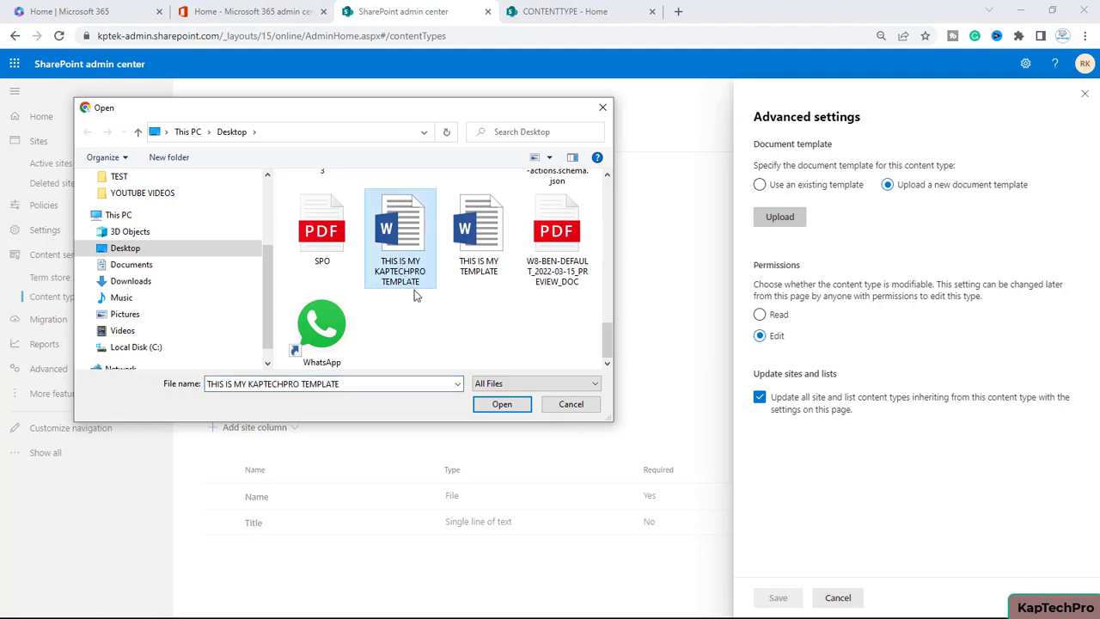
left_click(500, 404)
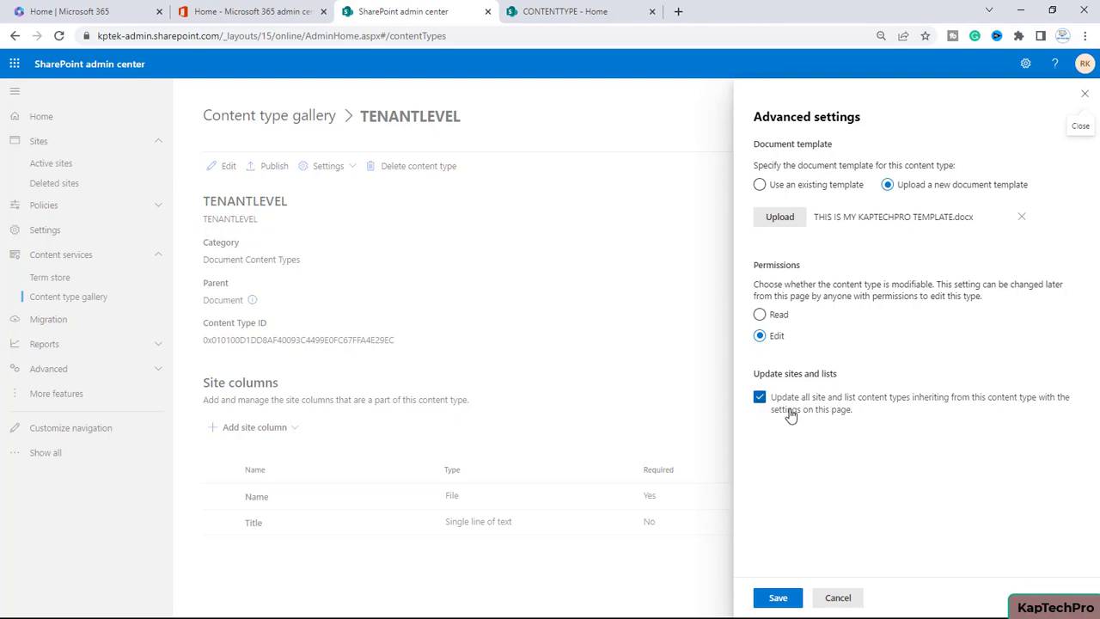
left_click(776, 597)
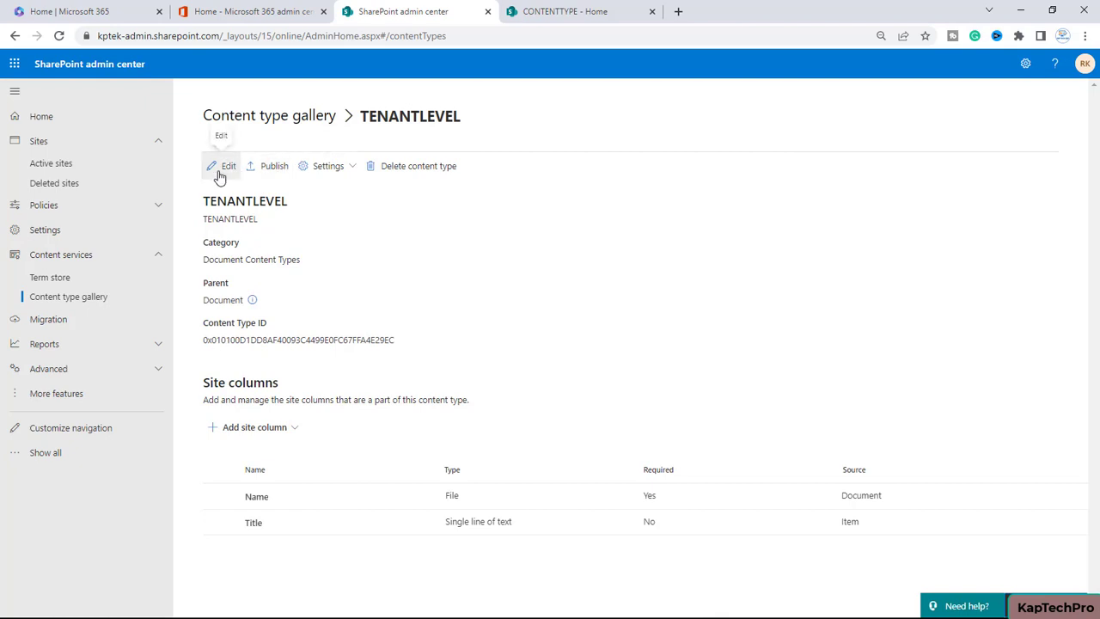
Publish TENANTLEVEL to all sites through Manage Publishing and save.
left_click(271, 168)
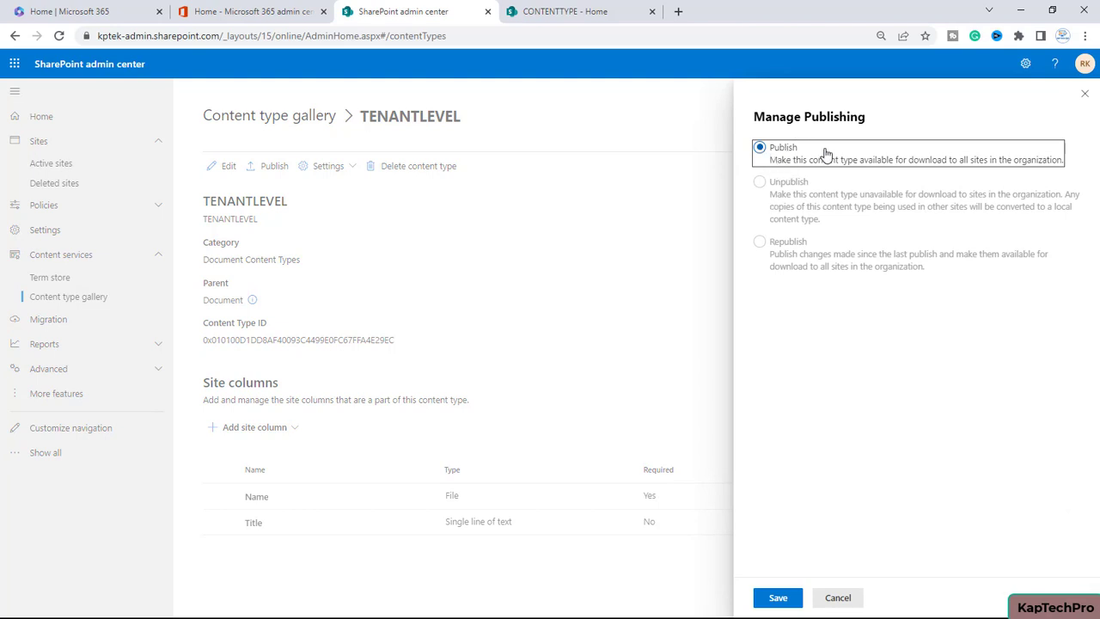
left_click(772, 600)
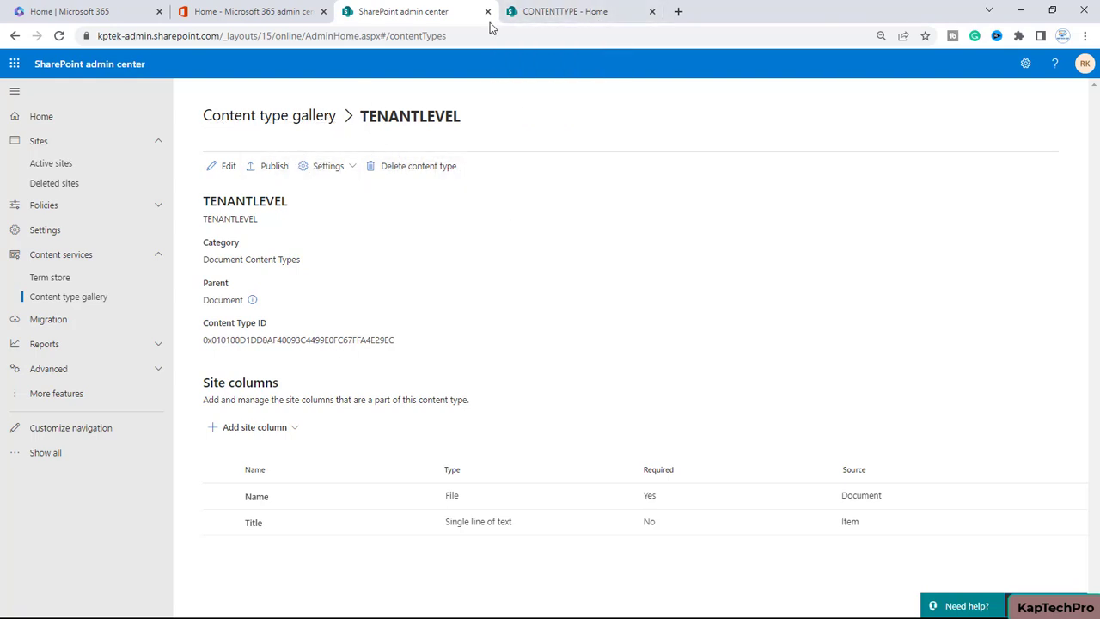
Switch to the CONTENTTYPE site tab and reach its Documents library via Site contents.
left_click(556, 12)
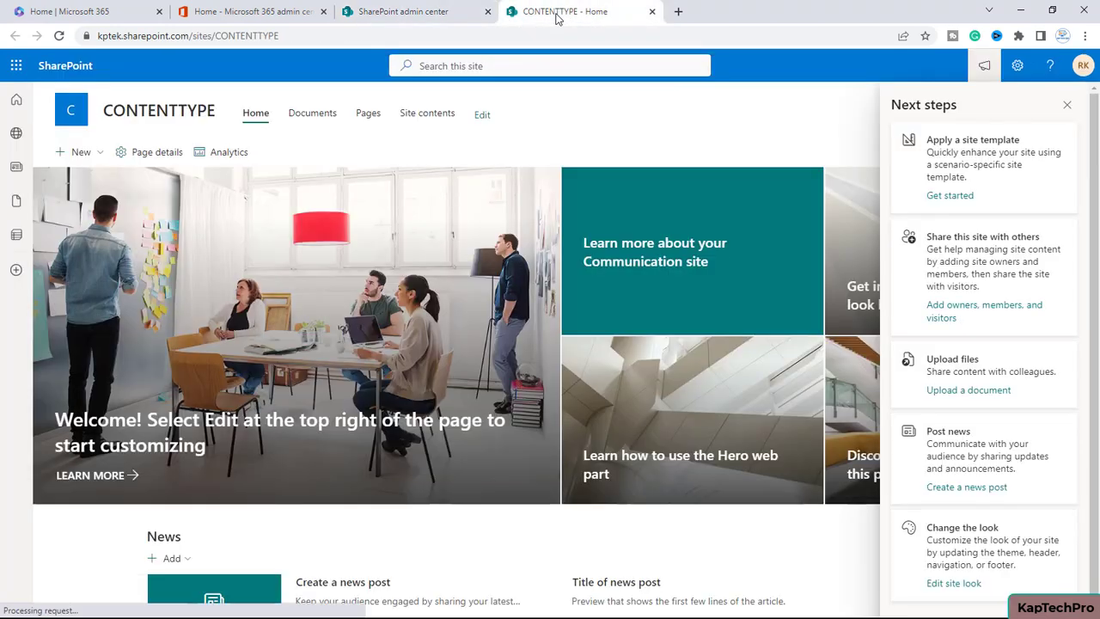
left_click(1066, 104)
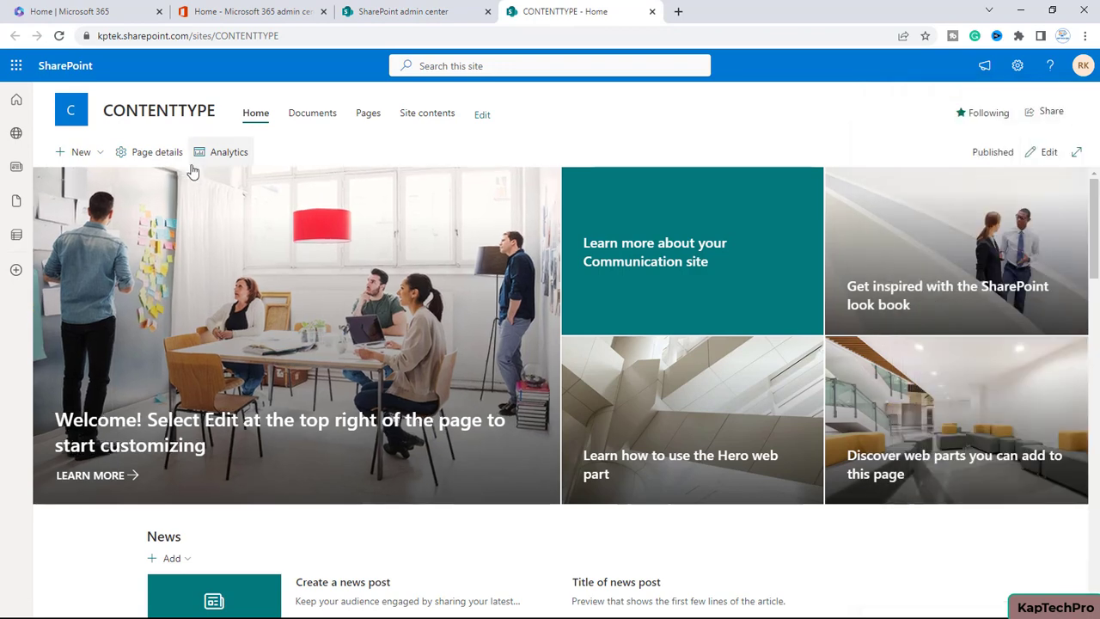
left_click(424, 119)
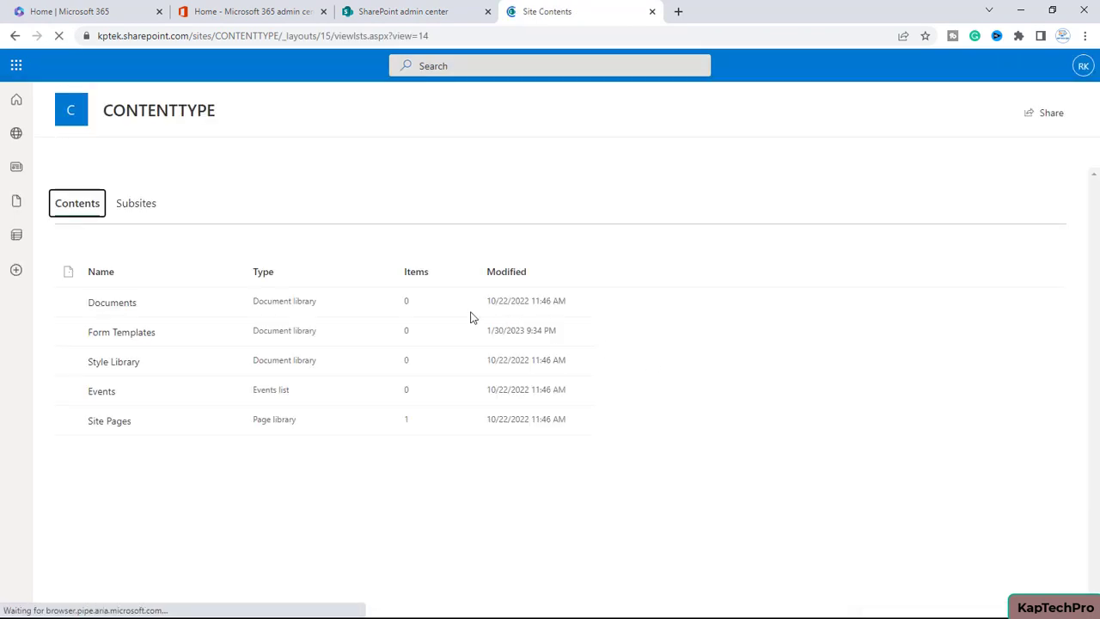
left_click(104, 306)
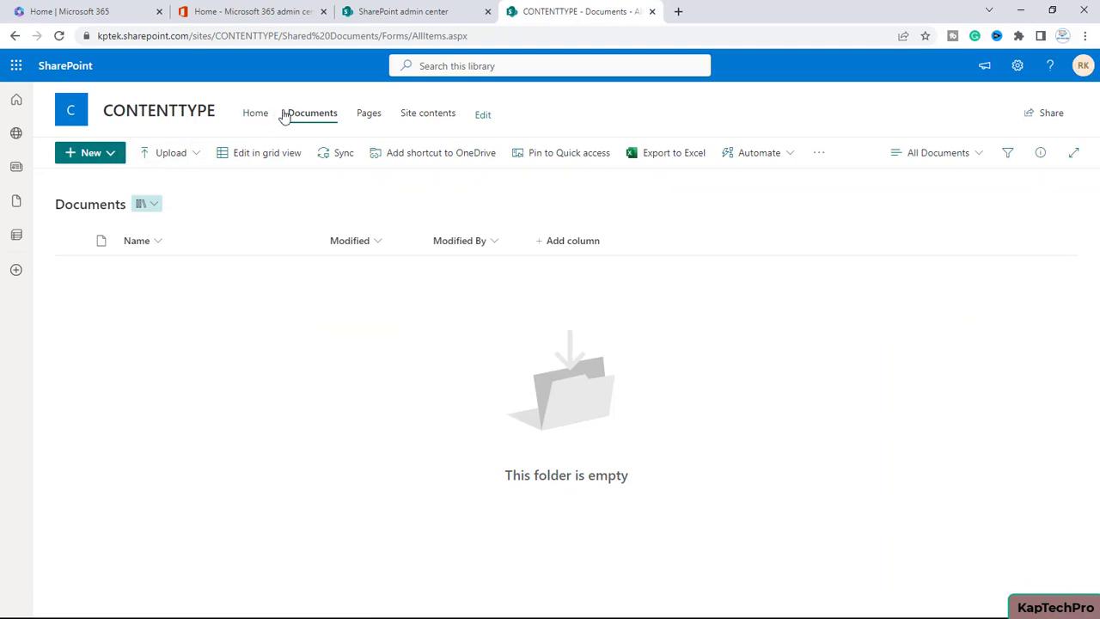
Bring up the Create a column panel on Documents and scroll its column type list.
left_click(112, 162)
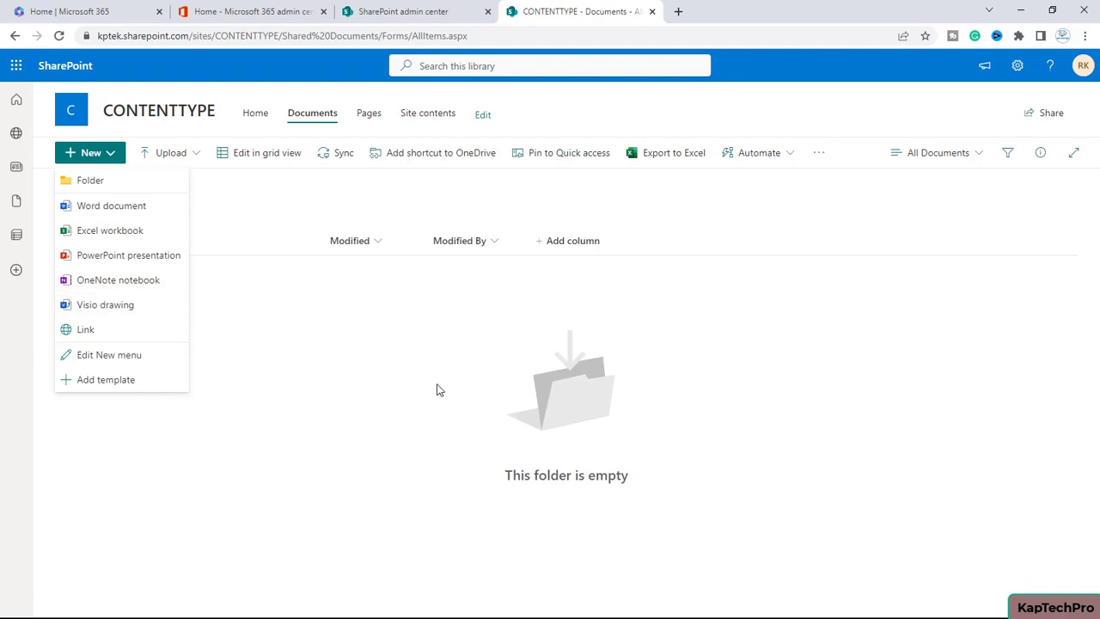
left_click(567, 242)
scroll(592, 424, "down", 5)
scroll(619, 418, "up", 1)
scroll(601, 418, "down", 1)
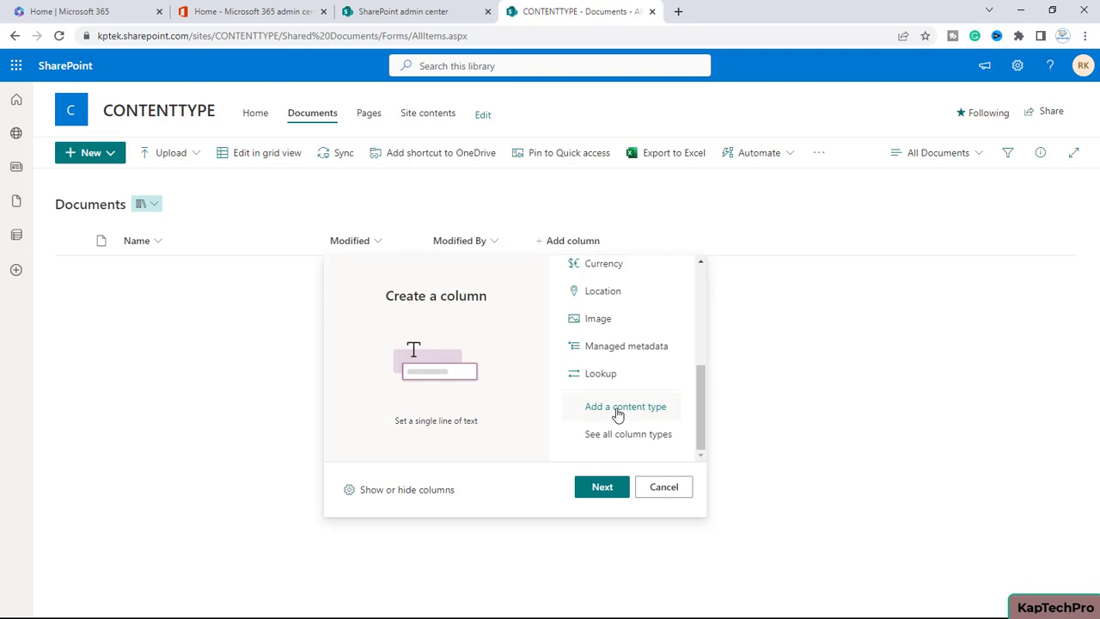
Add the TENANTLEVEL content type to the Documents library and reload the page.
left_click(617, 415)
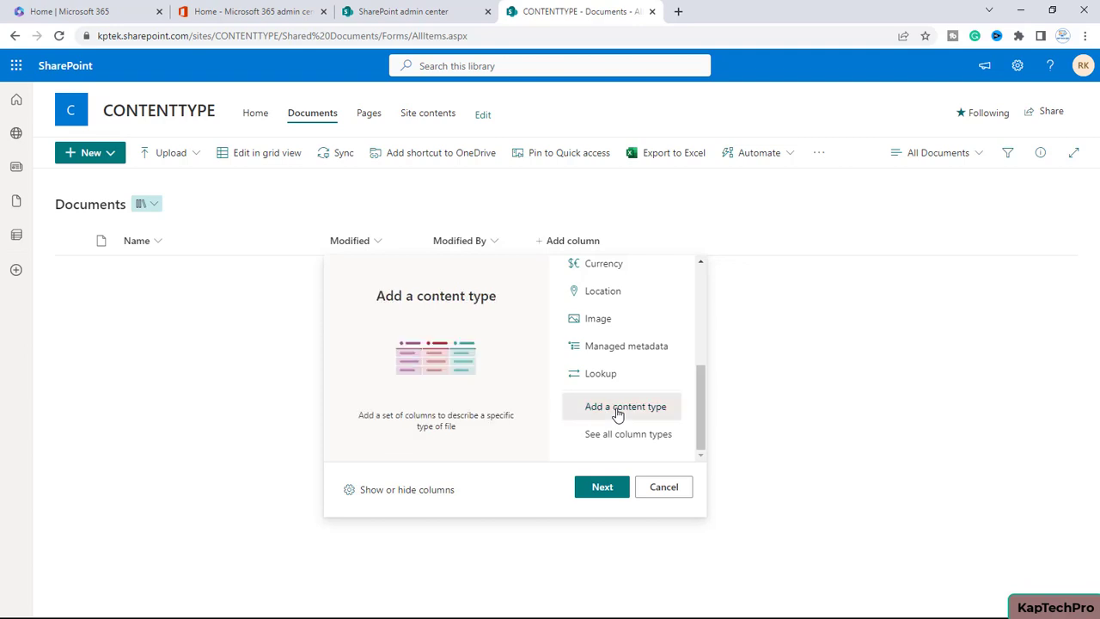
left_click(601, 486)
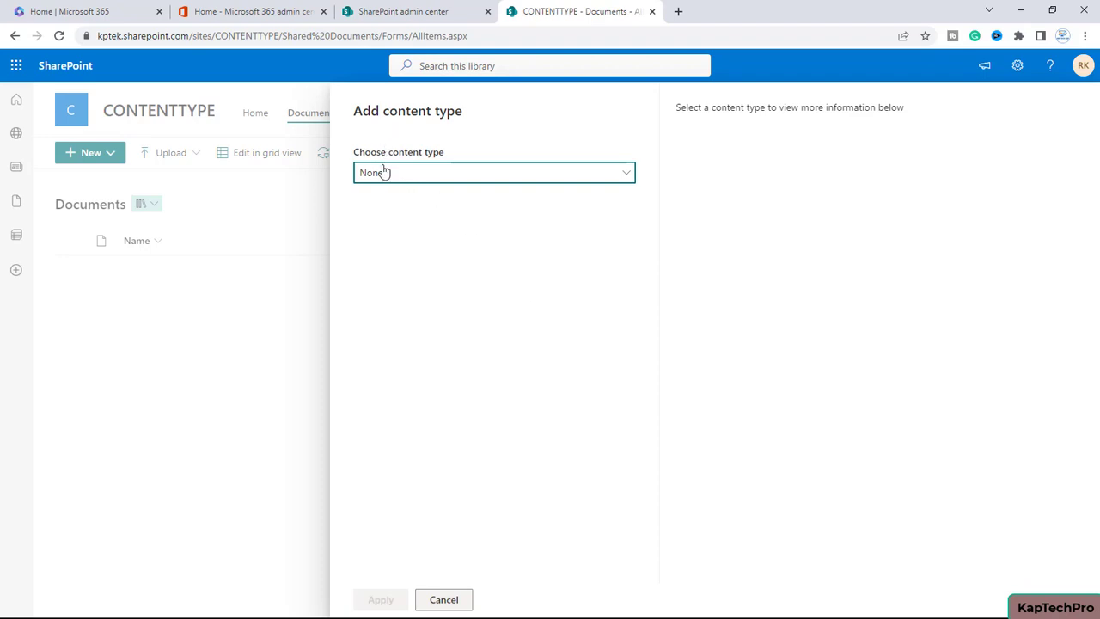
left_click(635, 178)
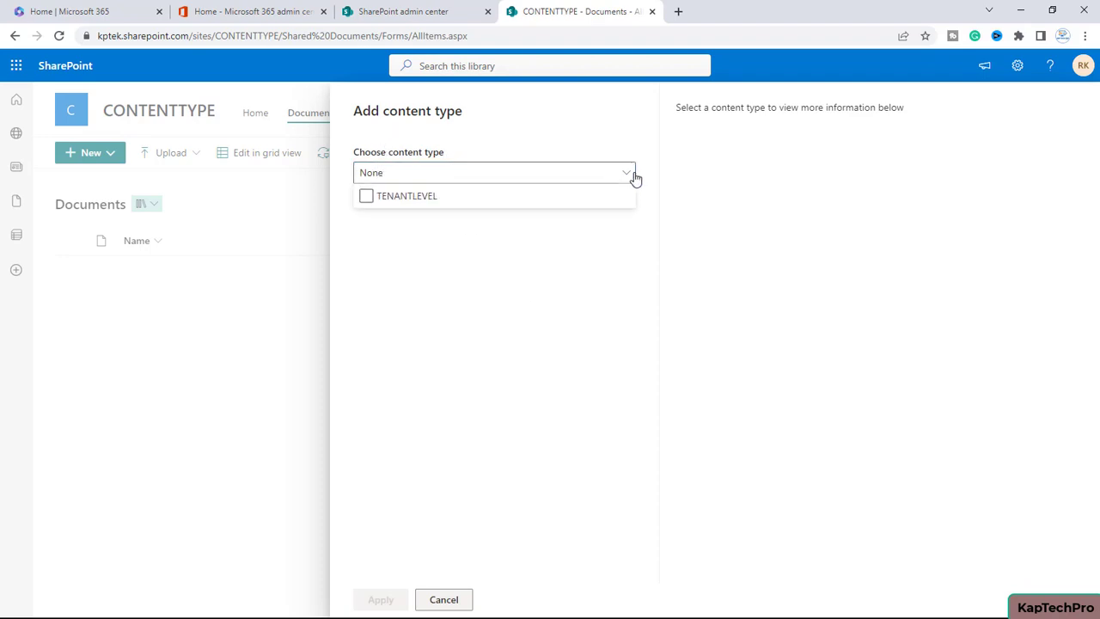
left_click(367, 198)
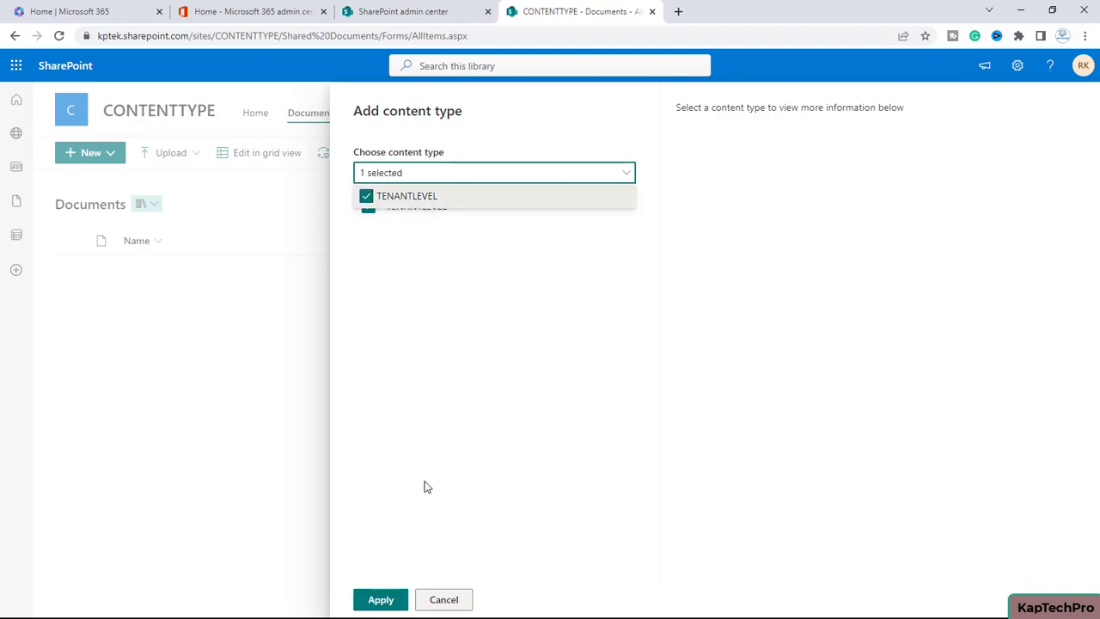
left_click(383, 599)
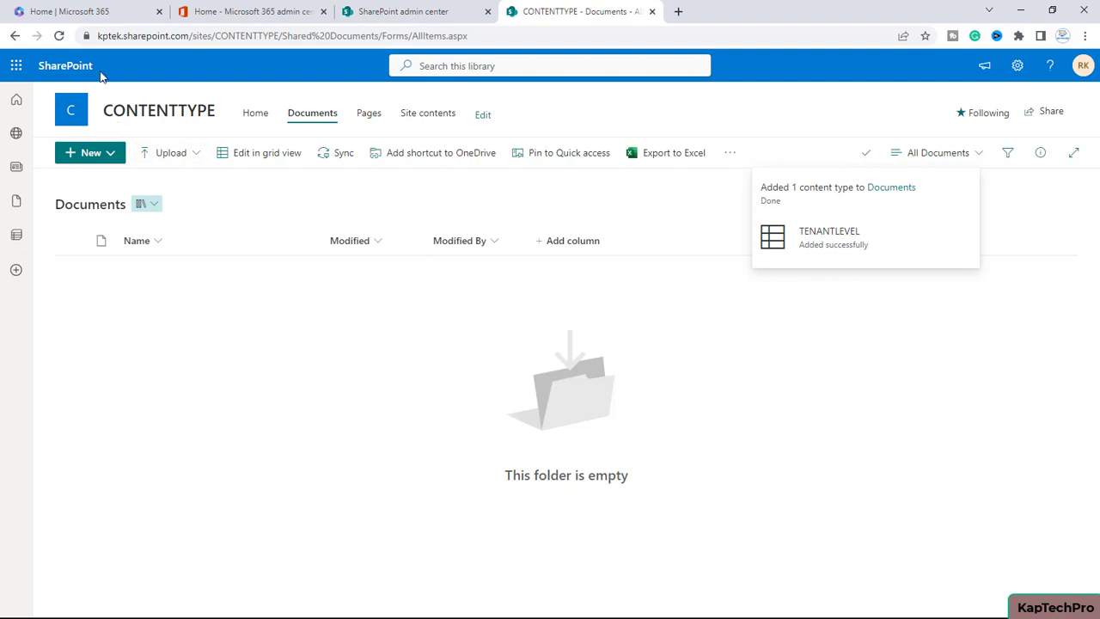
left_click(58, 36)
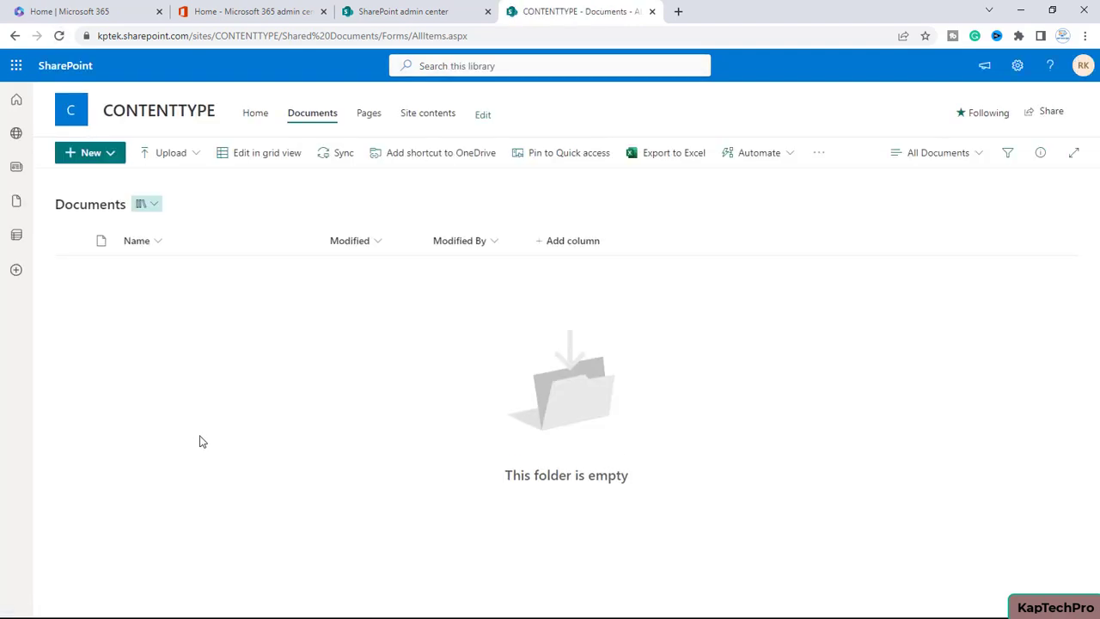
Create Document.docx from the TENANTLEVEL content type via New, then return to the Documents library.
left_click(117, 154)
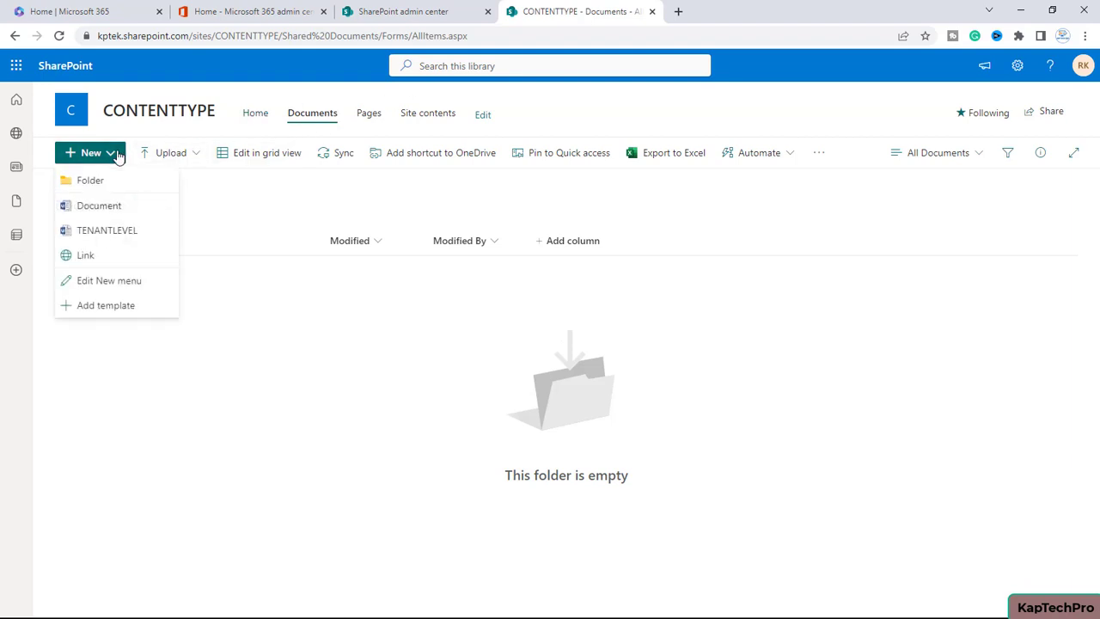
left_click(103, 231)
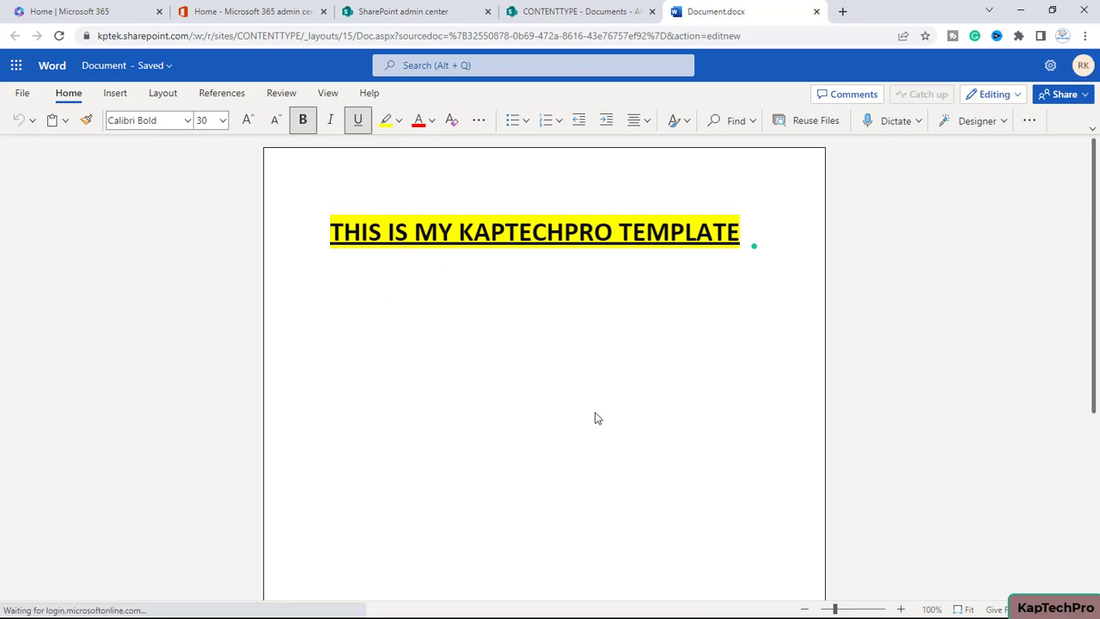
left_click(551, 9)
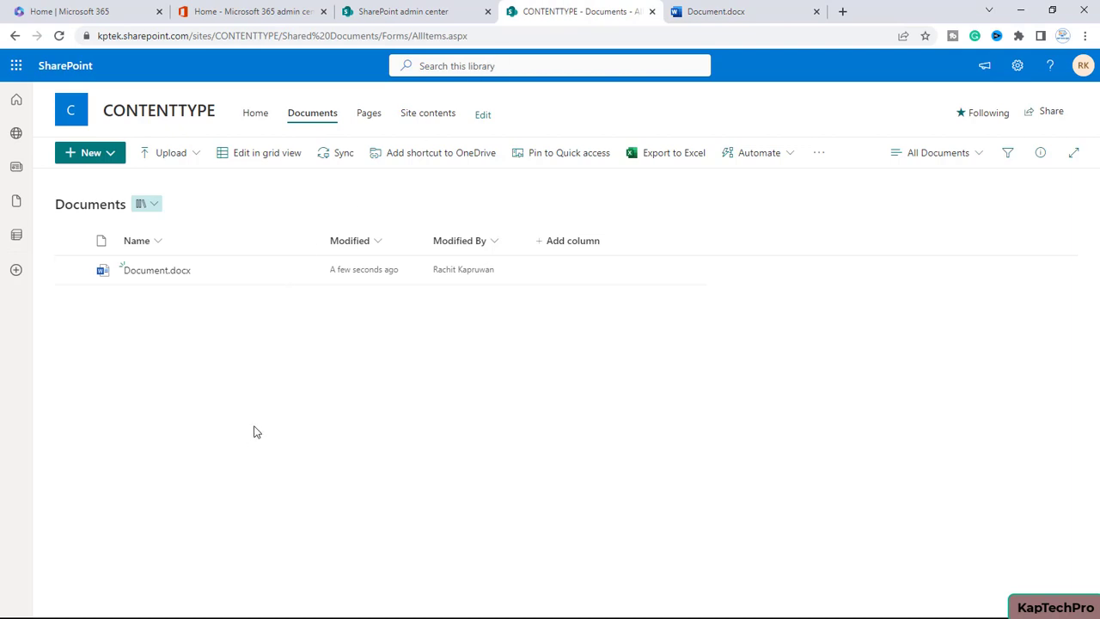